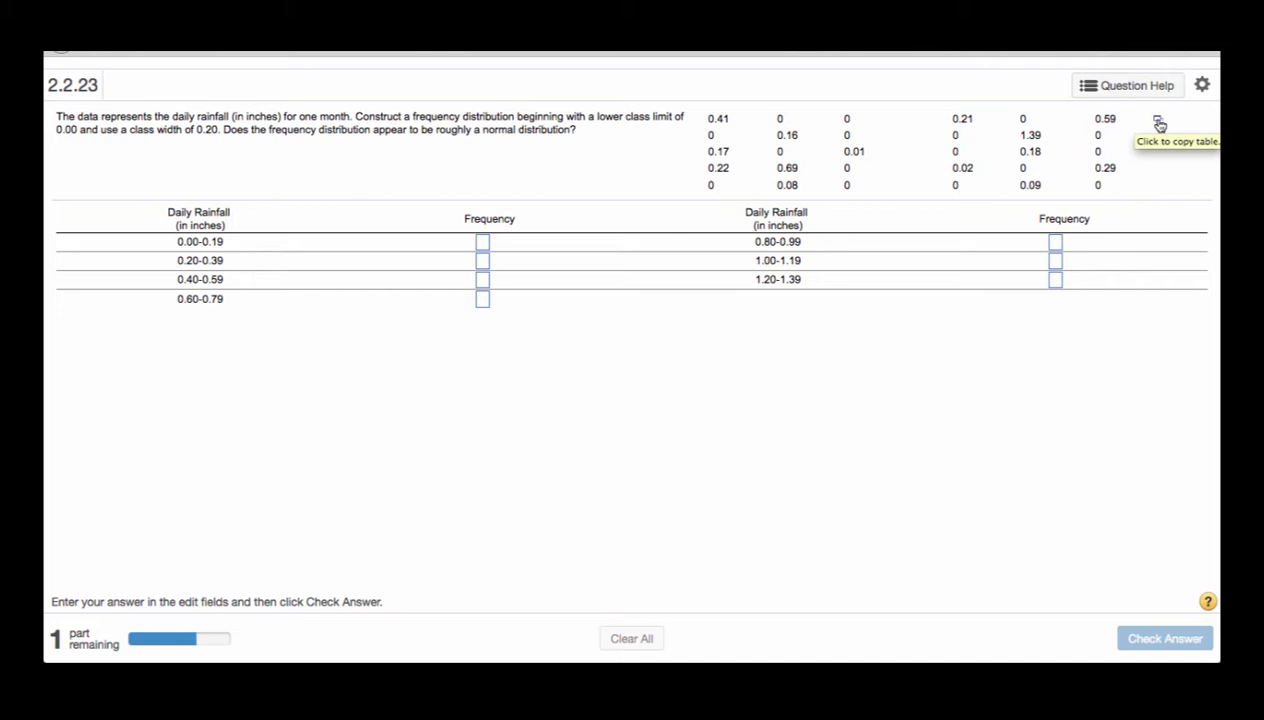
# Open the daily rainfall table in StatCrunch and bin the var1 column into fixed width bins starting at 0 with a binwidth of .2
pyautogui.click(1159, 122)
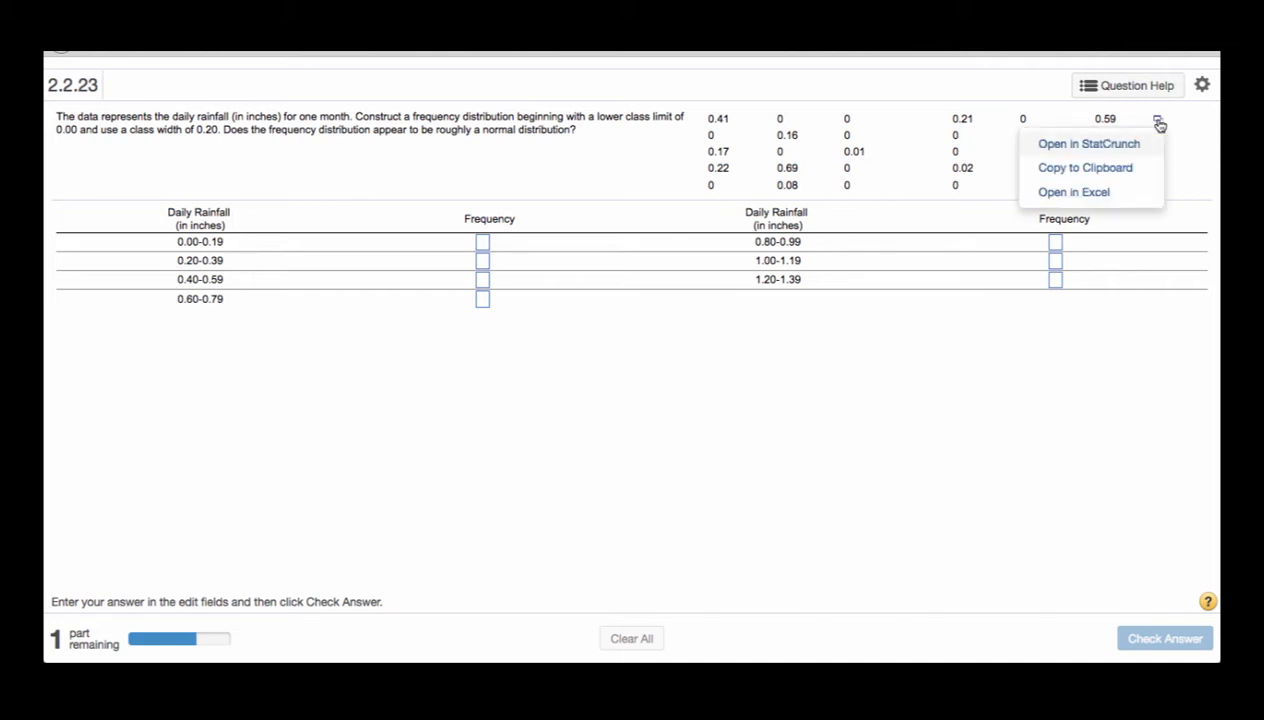
pyautogui.click(1084, 145)
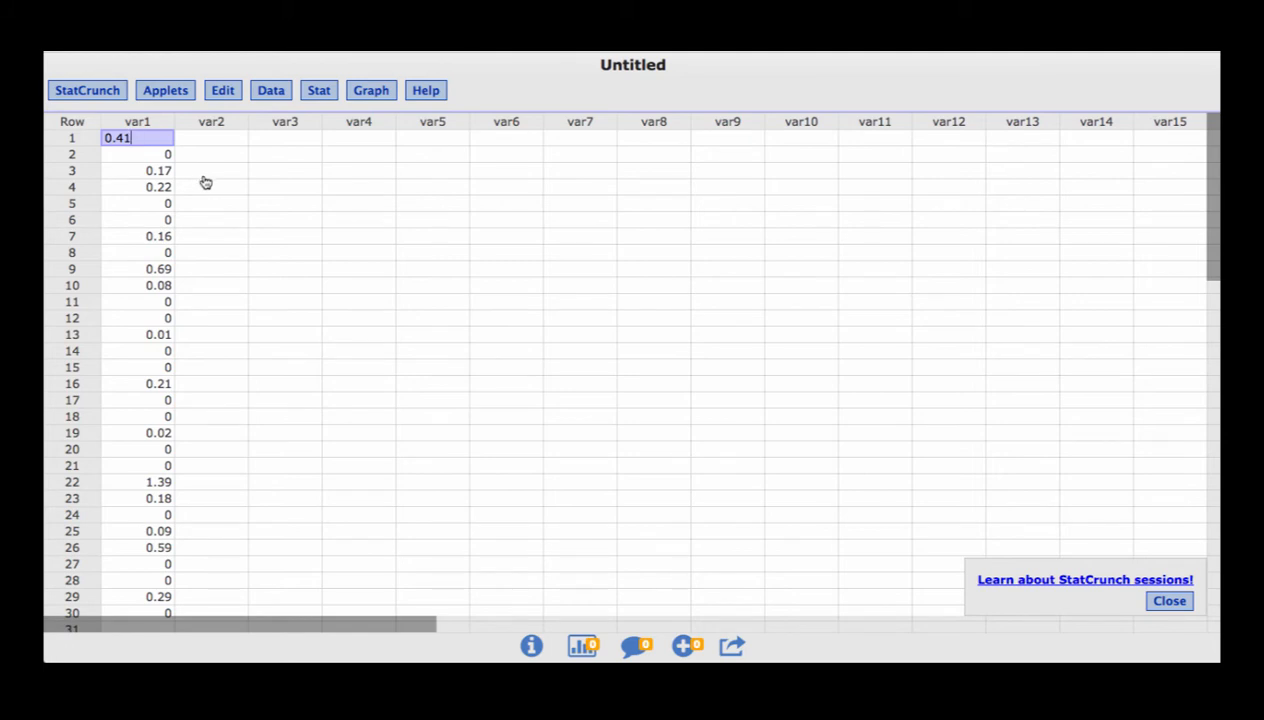
pyautogui.click(273, 95)
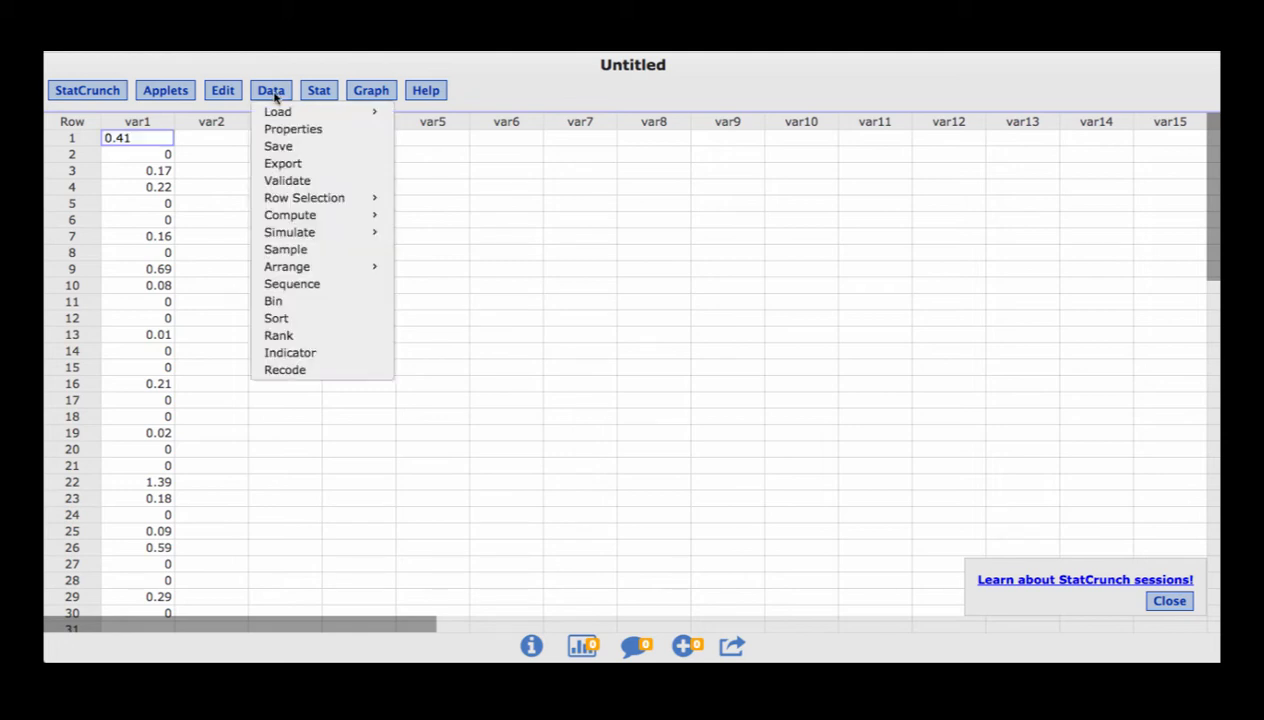
pyautogui.click(272, 302)
pyautogui.click(482, 237)
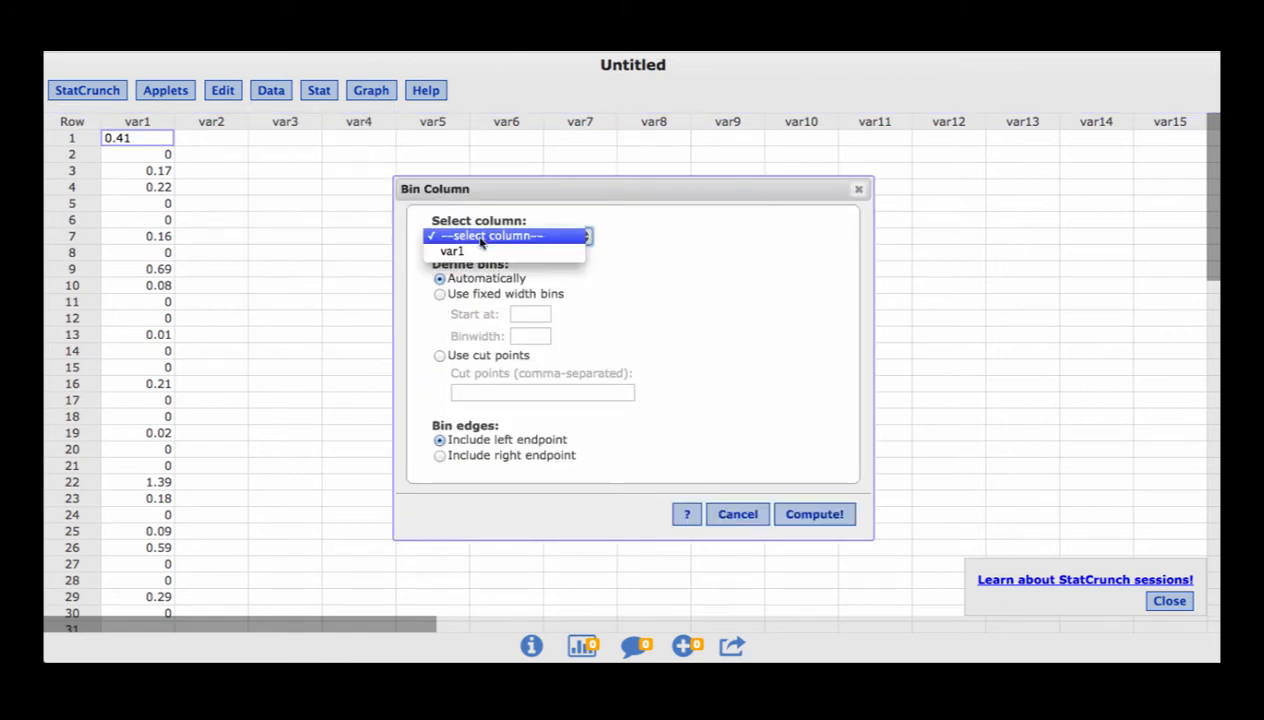
pyautogui.click(458, 251)
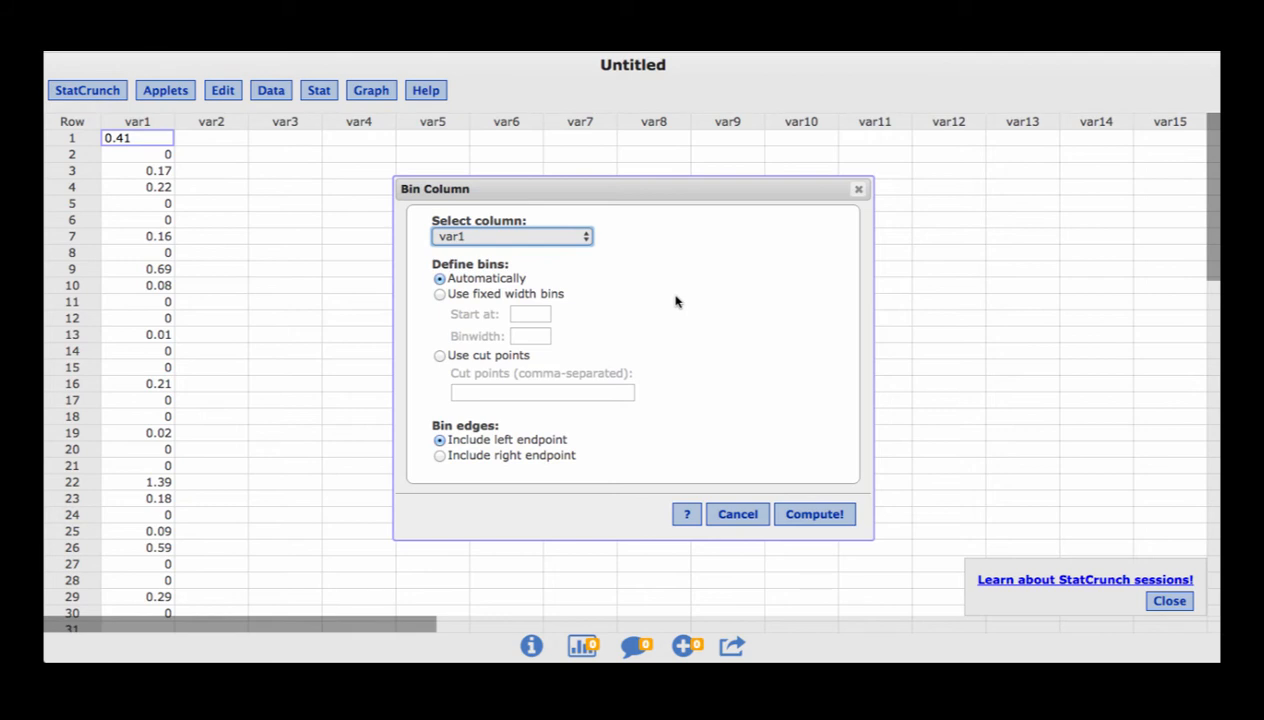
pyautogui.click(439, 295)
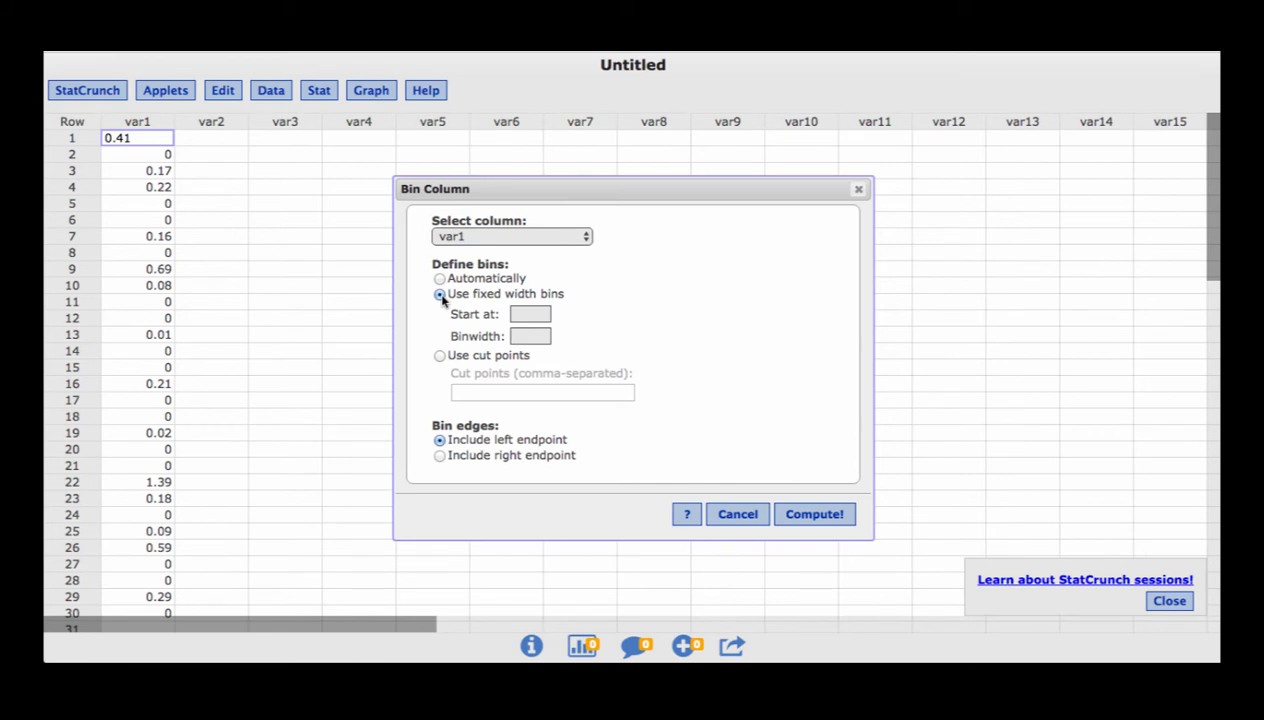
pyautogui.click(521, 314)
pyautogui.write('0')
pyautogui.click(517, 338)
pyautogui.write('.2')
pyautogui.click(803, 520)
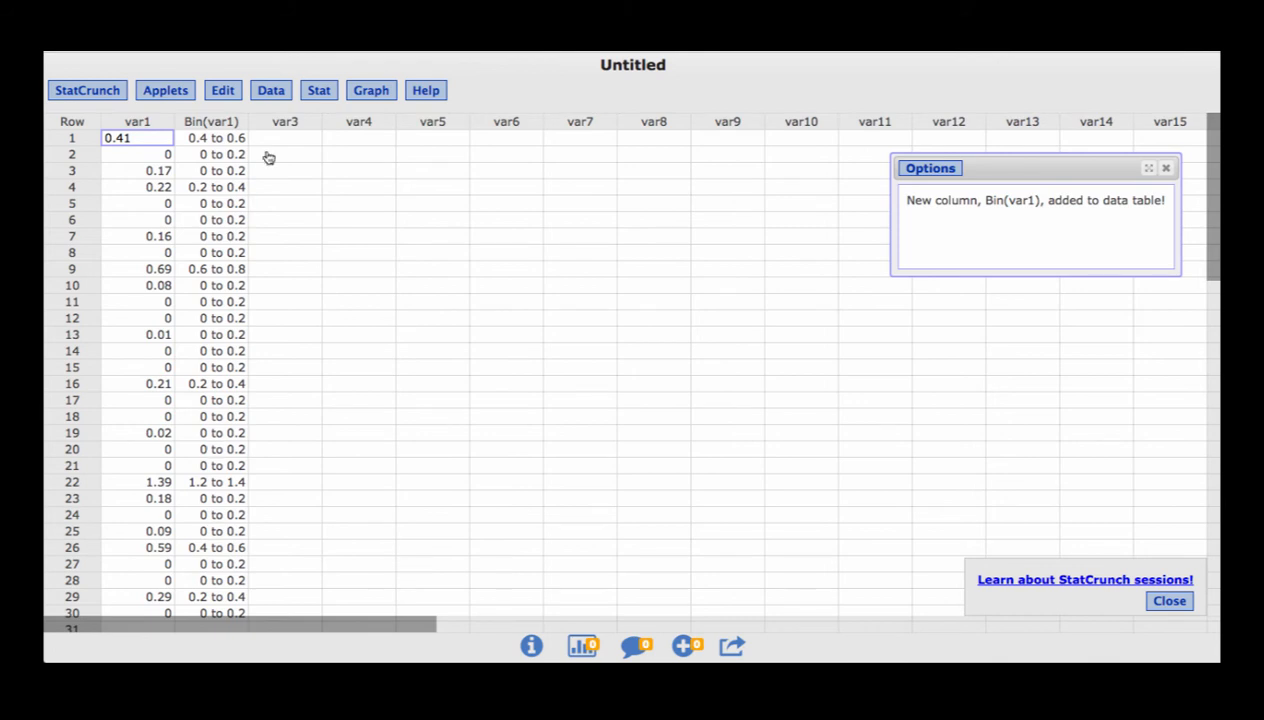
# Compute a frequency table for the Bin(var1) column with frequency and relative frequency, ordered by ascending value
pyautogui.click(319, 91)
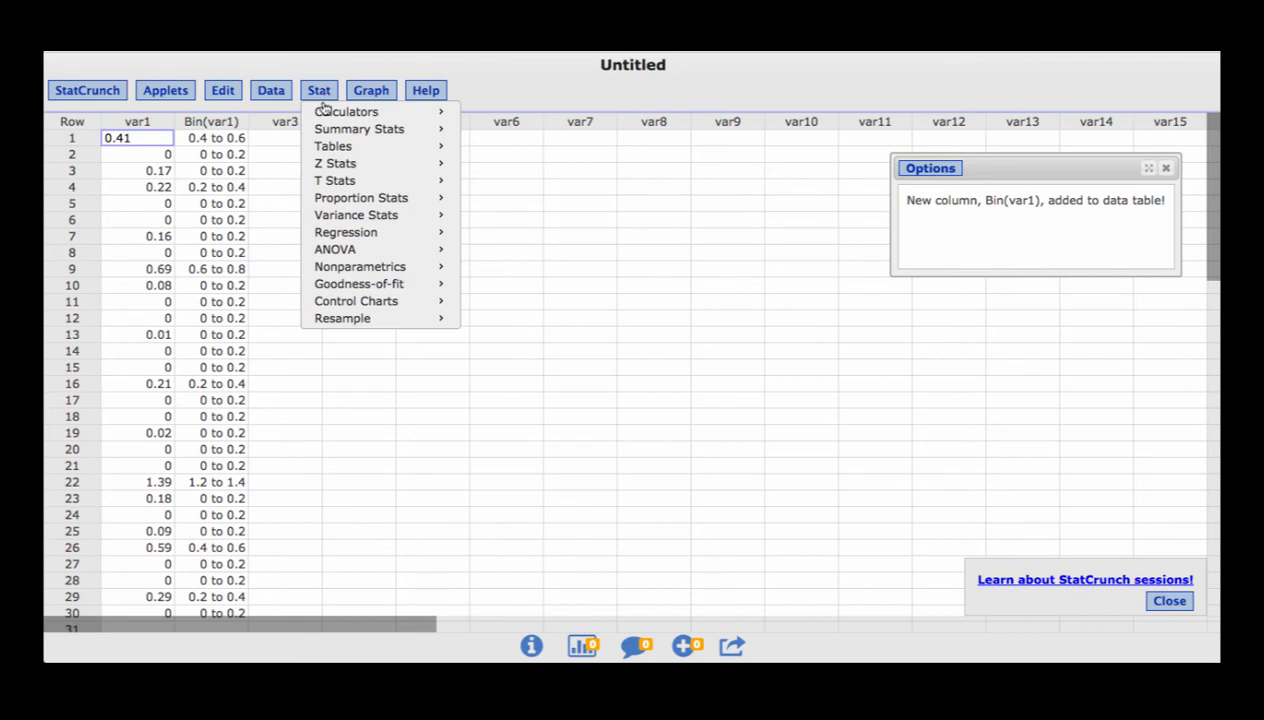
pyautogui.moveTo(370, 148)
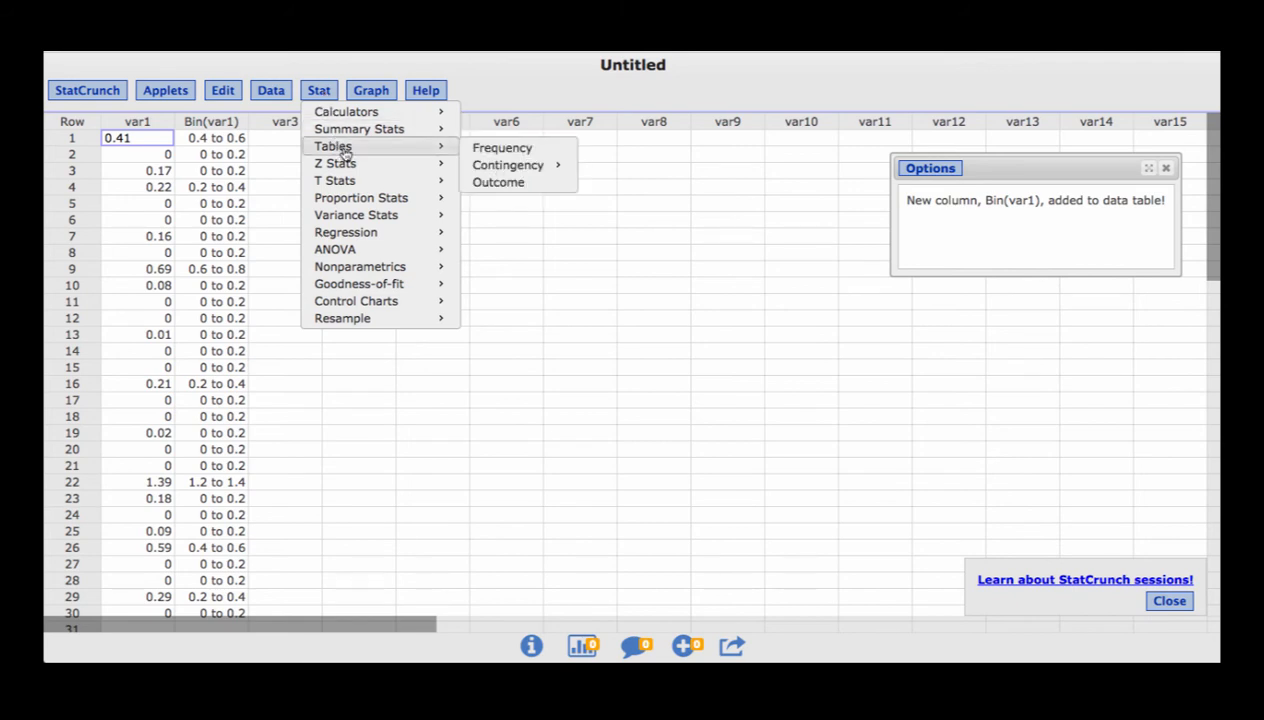
pyautogui.click(492, 150)
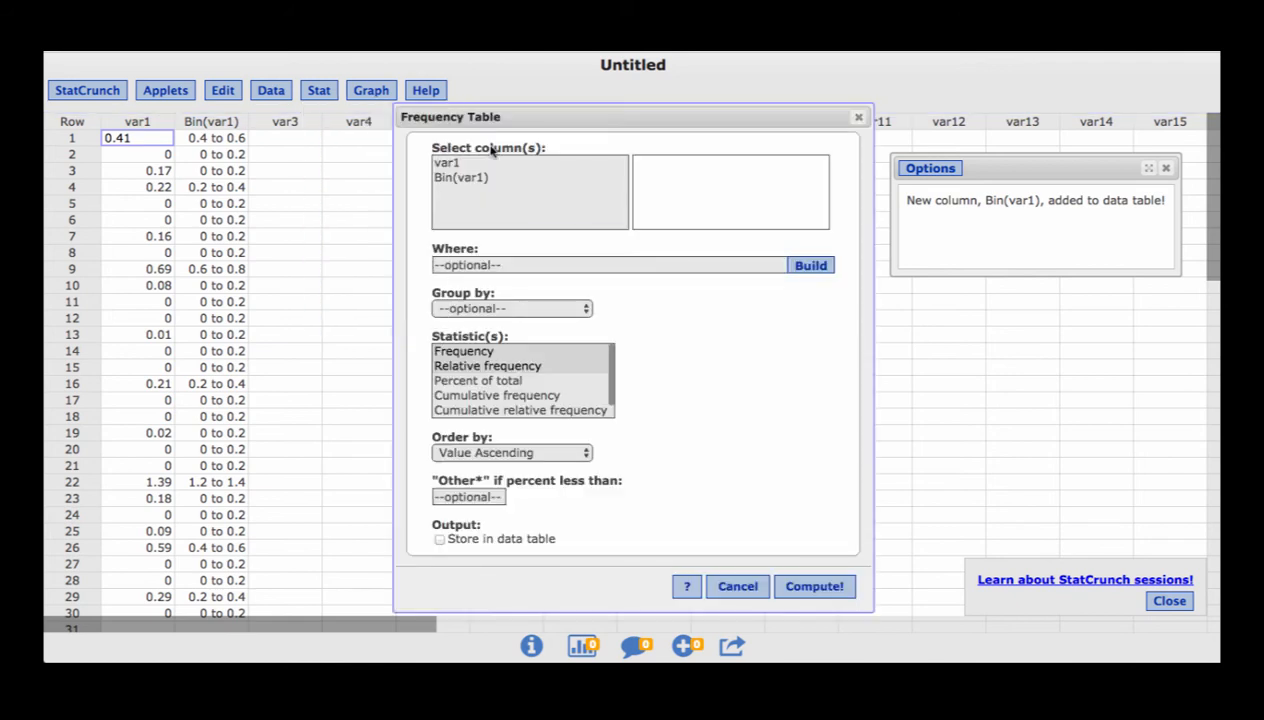
pyautogui.click(450, 178)
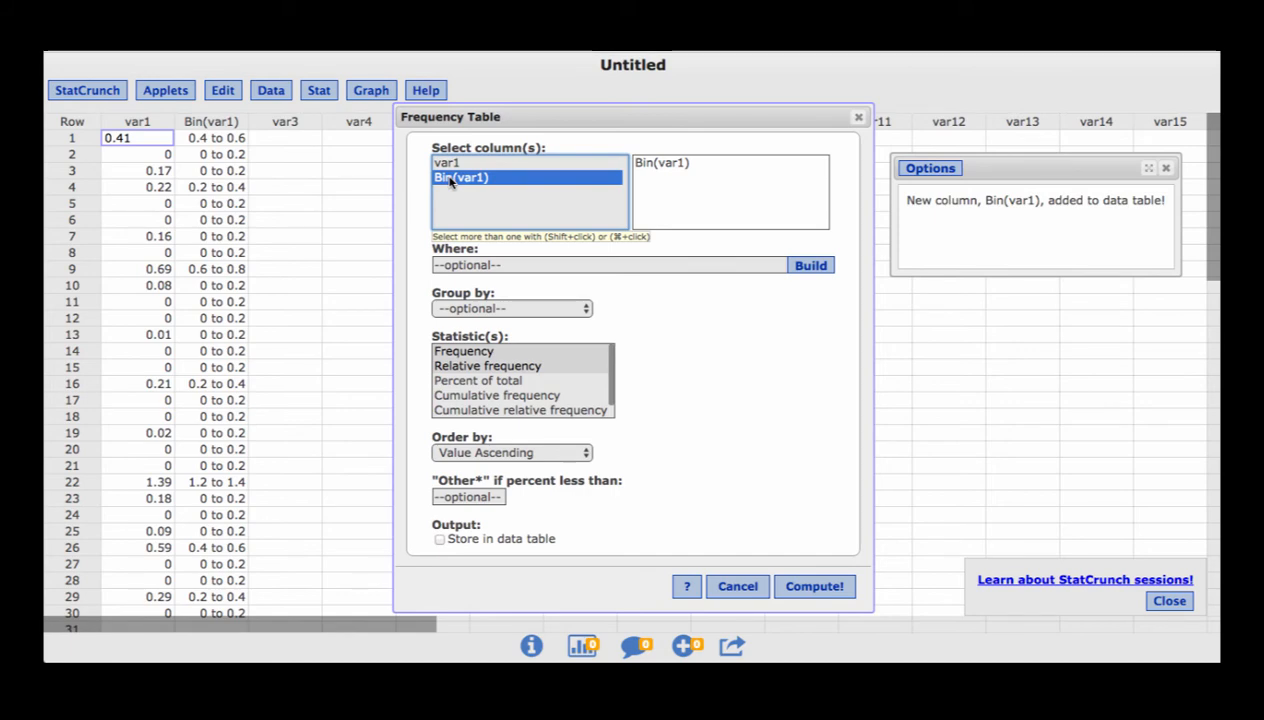
pyautogui.click(820, 588)
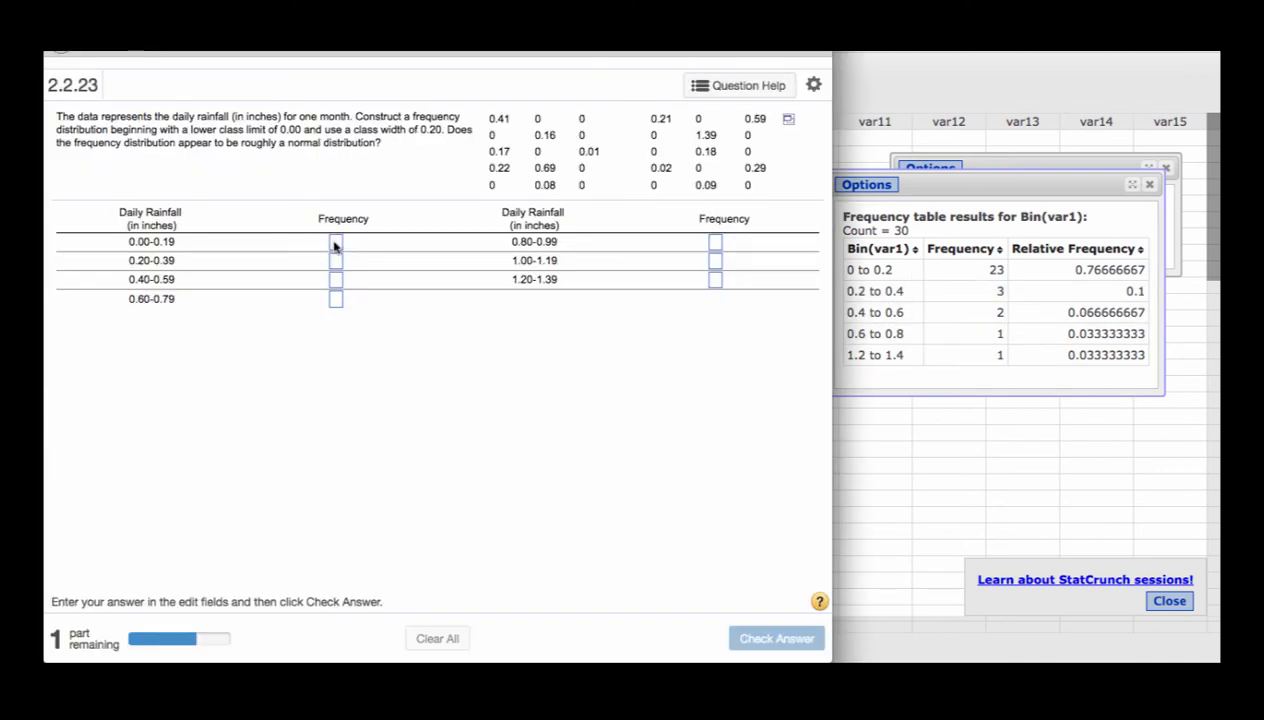
# In the homework question, enter frequencies 23 for 0.00-0.19, 3 for 0.20-0.39, and 0 for both 0.80-0.99 and 1.00-1.19
pyautogui.click(335, 244)
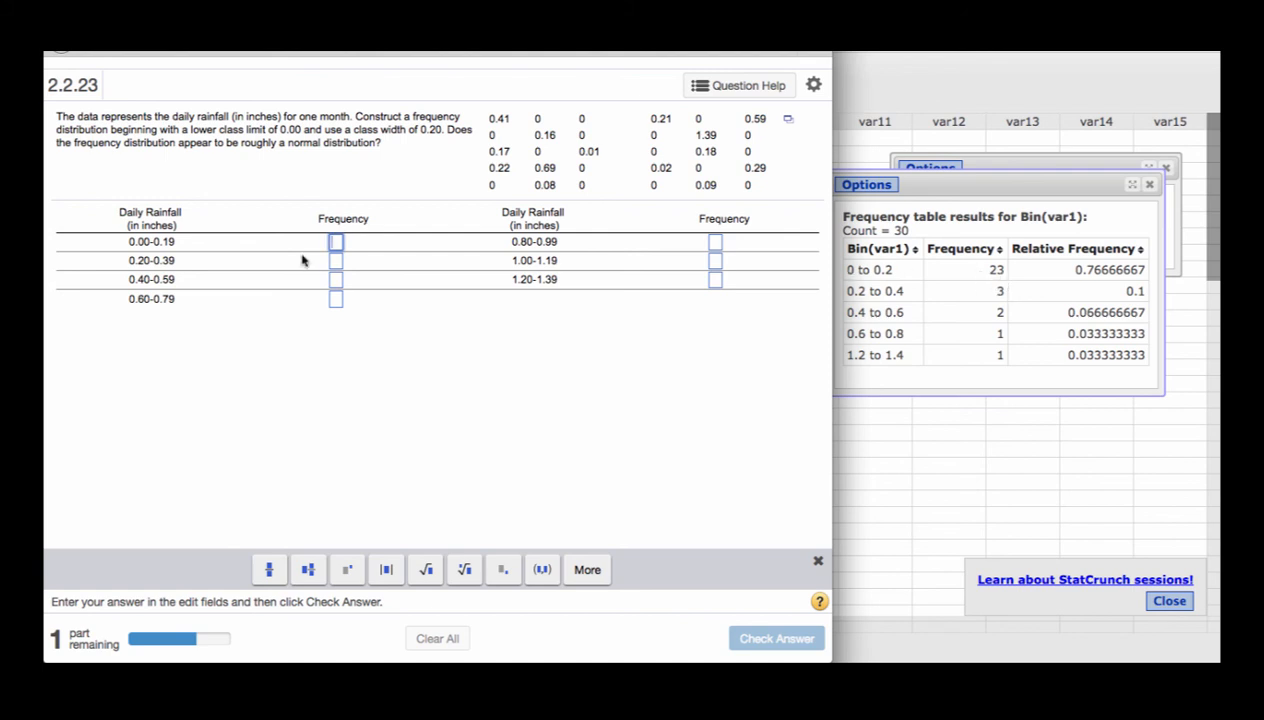
pyautogui.write('23')
pyautogui.click(336, 262)
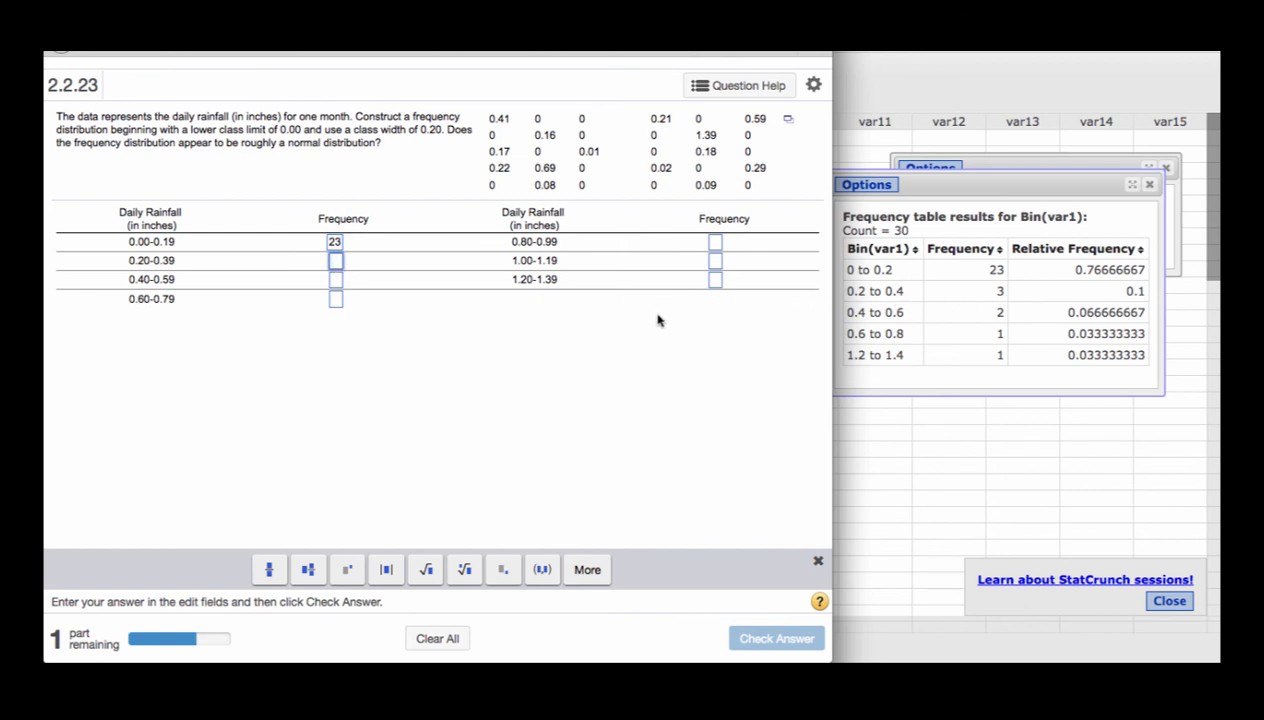
pyautogui.write('3')
pyautogui.click(715, 243)
pyautogui.write('0')
pyautogui.click(716, 261)
pyautogui.write('0')
# Fill in the remaining class frequencies: 2 for 0.40-0.59, 1 for 0.60-0.79, and 1 for 1.20-1.39
pyautogui.click(340, 284)
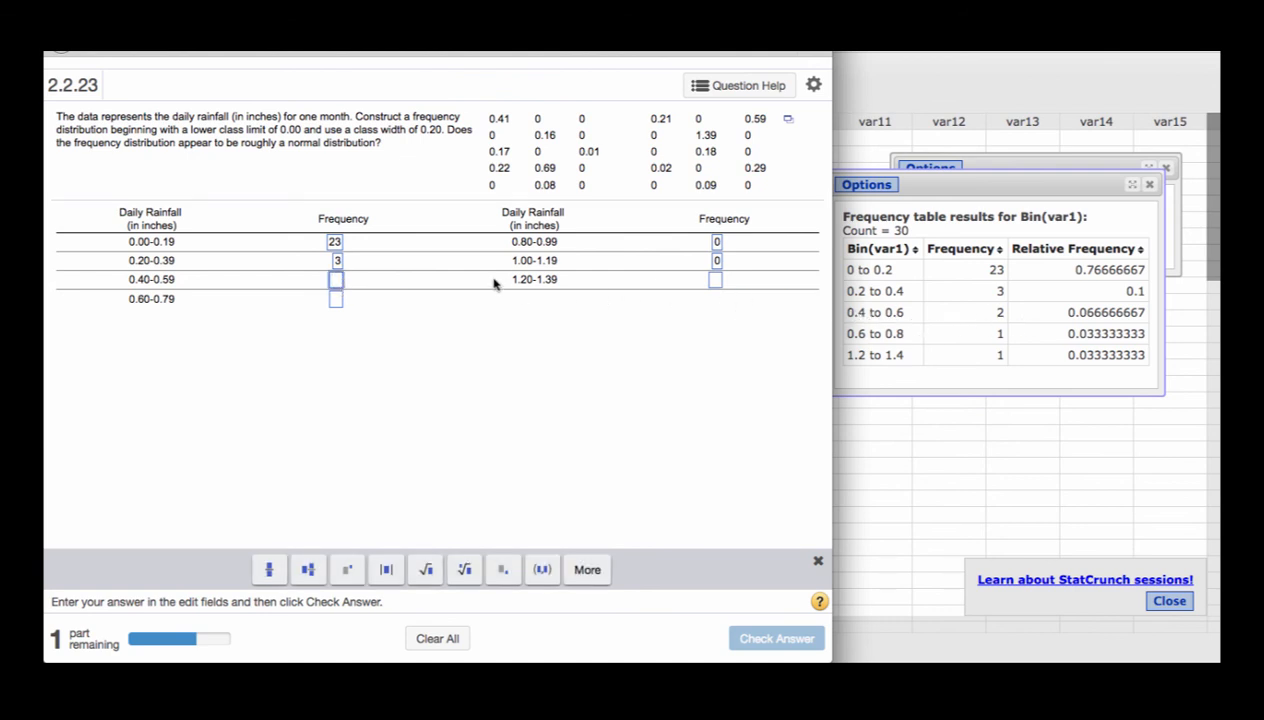
pyautogui.write('2')
pyautogui.click(337, 302)
pyautogui.write('1')
pyautogui.click(715, 281)
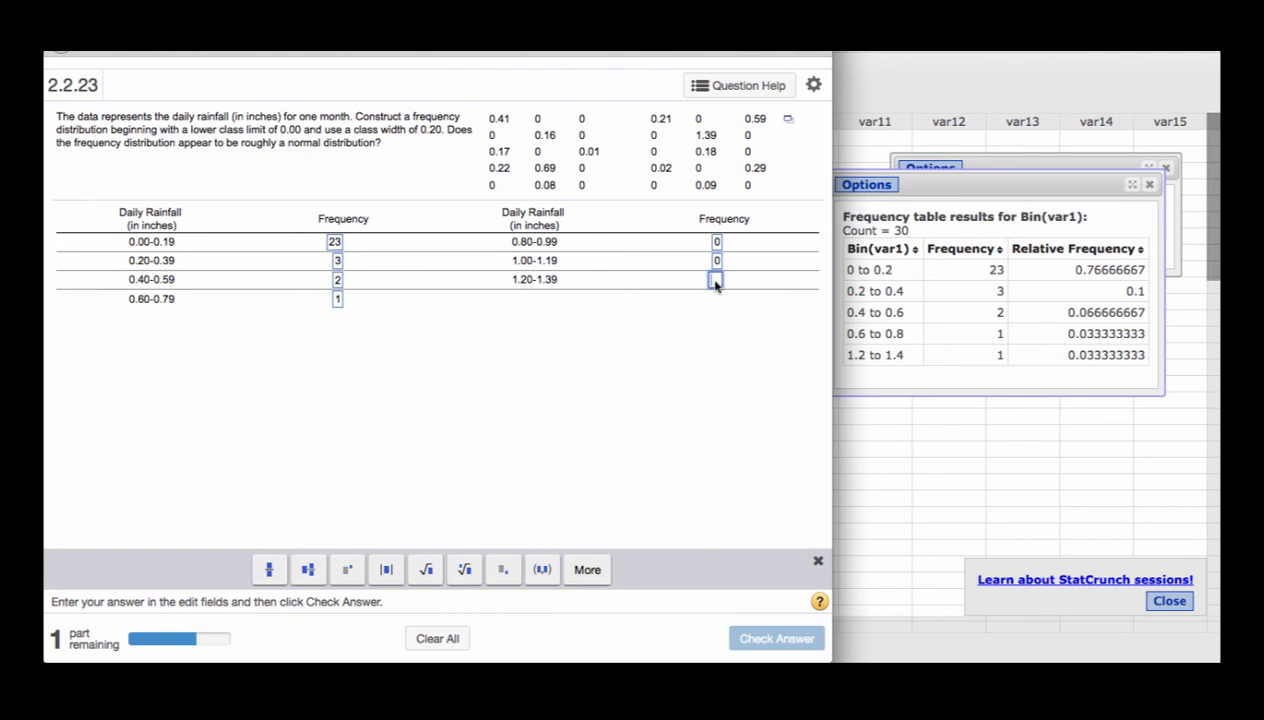
pyautogui.write('1')
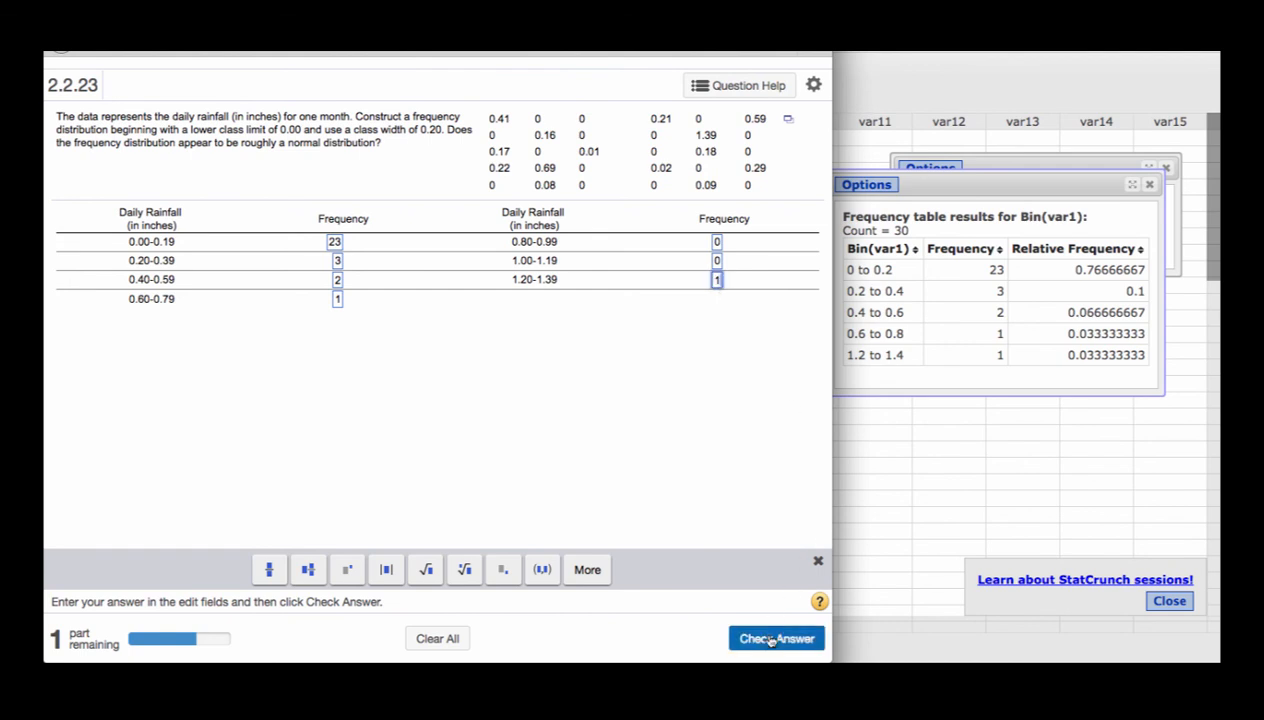